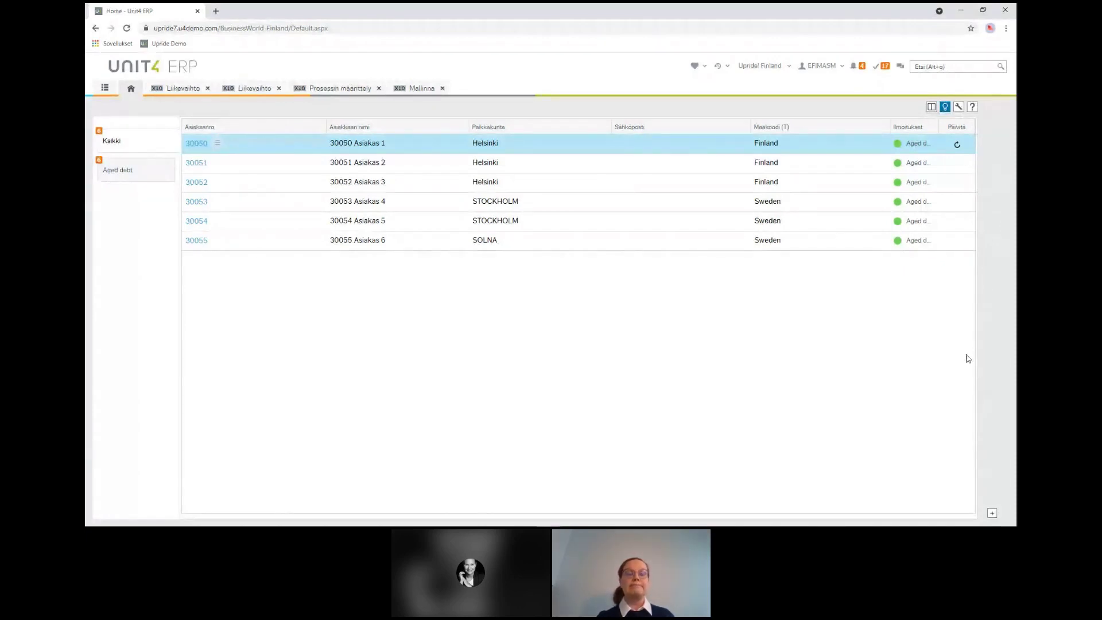
# Step: Open the overview of the first customer in the list and view its Manage Customer record
pyautogui.click(217, 147)
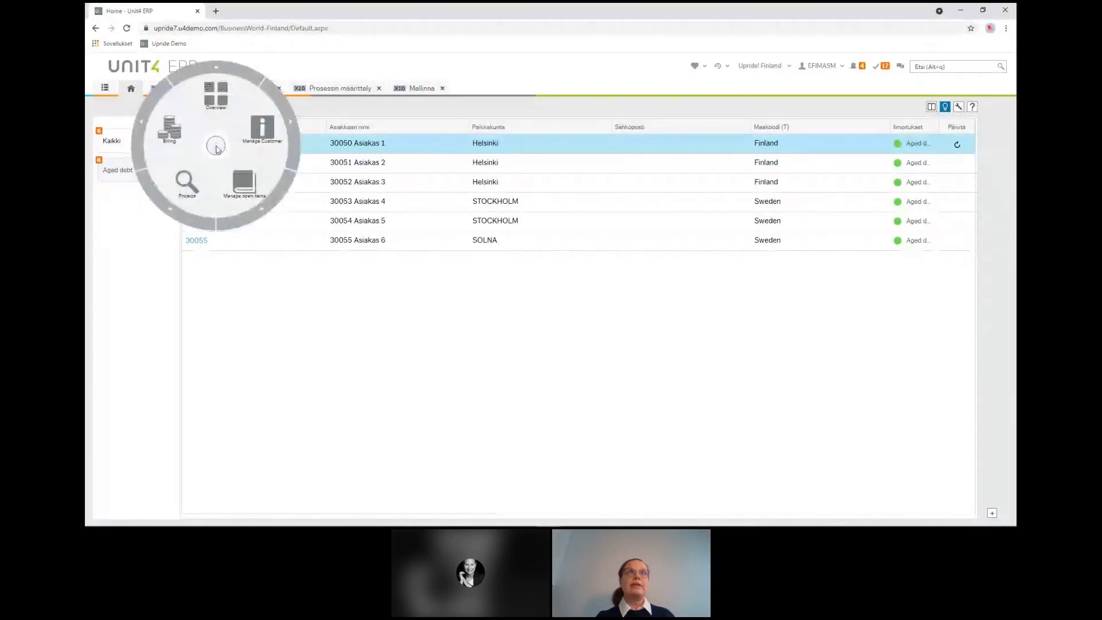
pyautogui.click(213, 96)
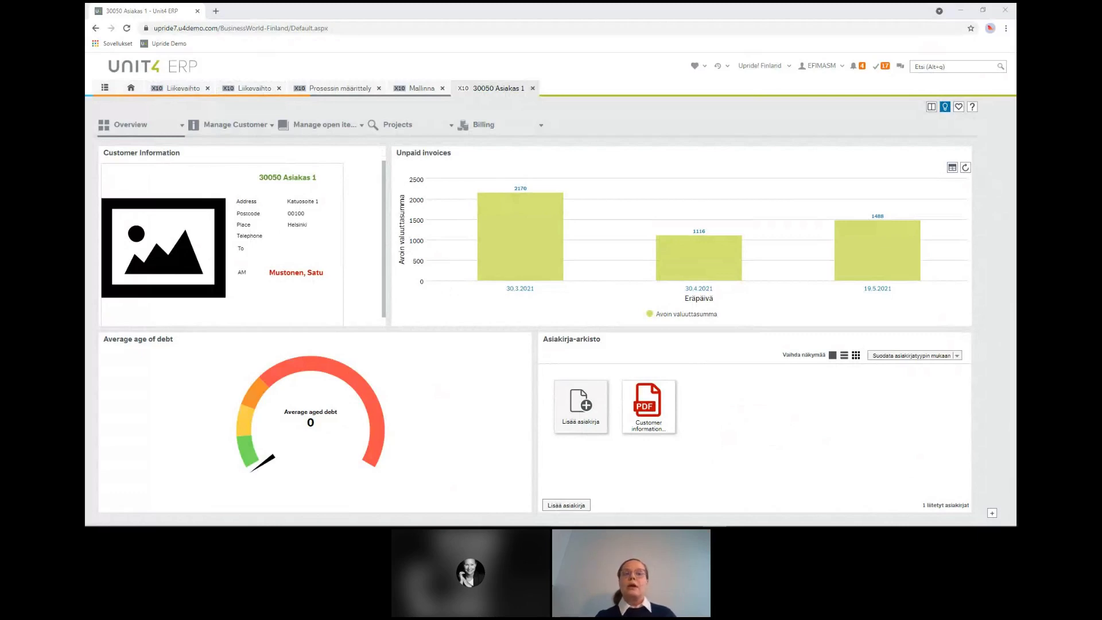
pyautogui.click(272, 126)
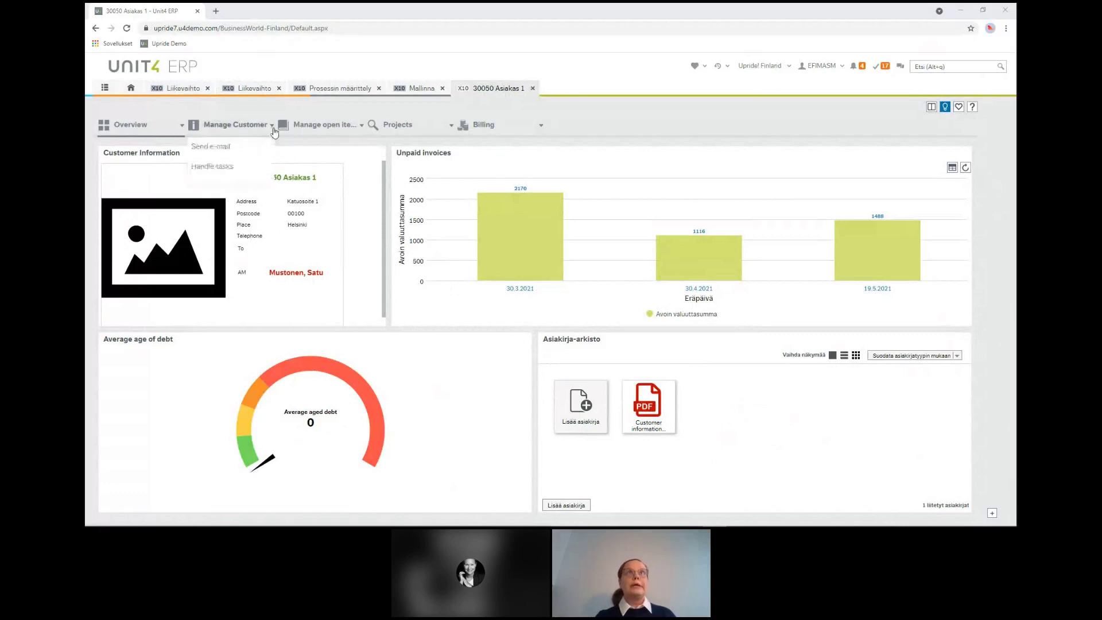
pyautogui.click(244, 130)
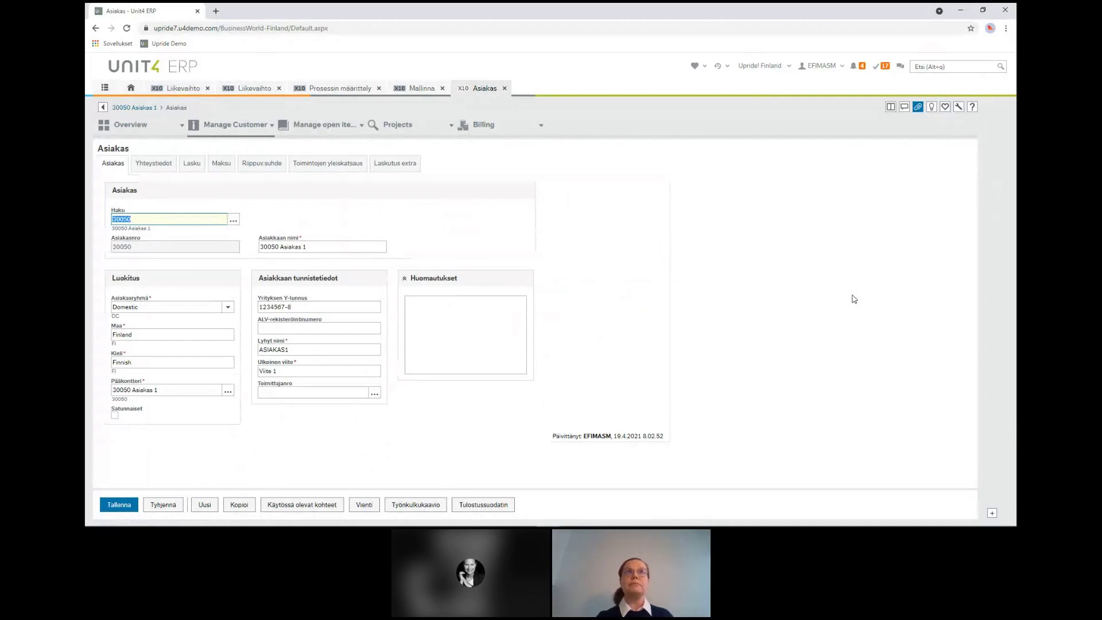
# Step: View the customer's aged debt in full size and as a detailed transaction table, and return to the customer's page
pyautogui.click(345, 138)
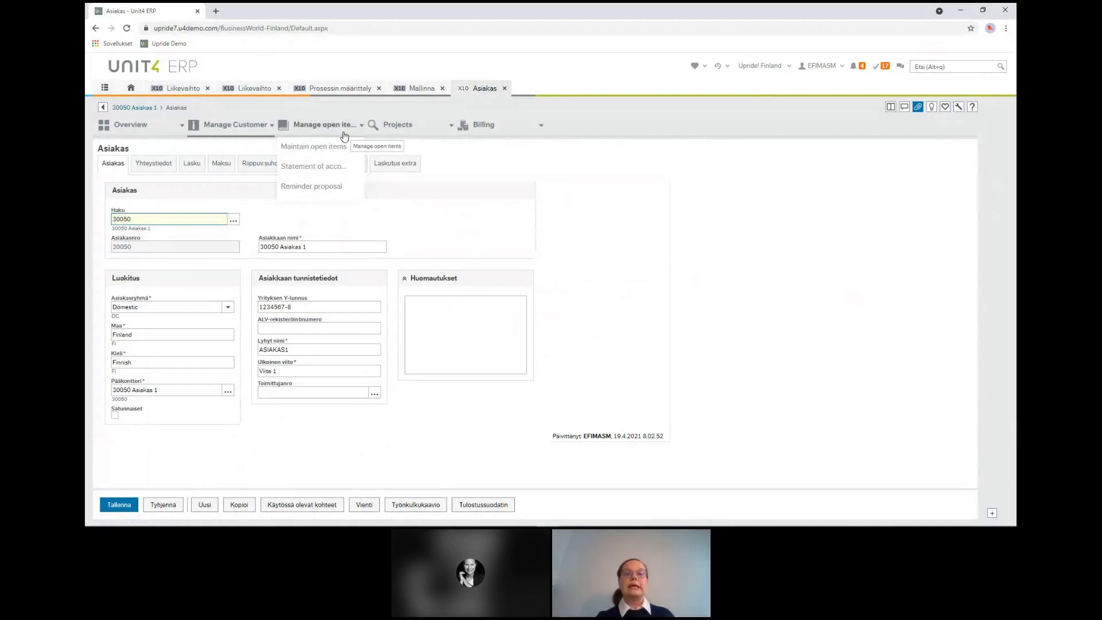
pyautogui.click(339, 147)
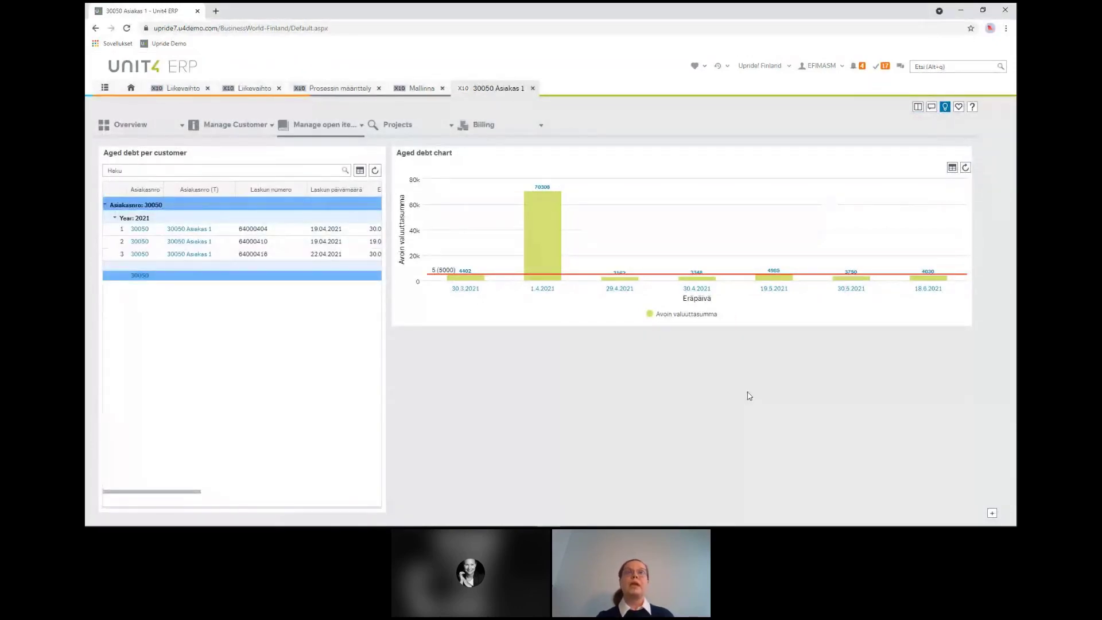
pyautogui.moveTo(384, 156)
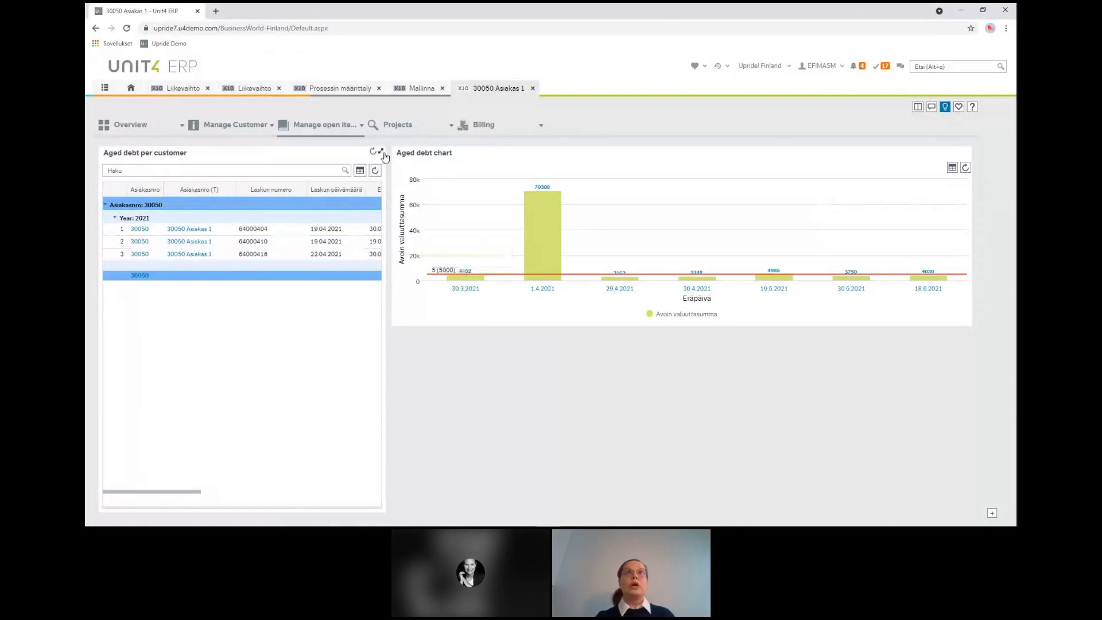
pyautogui.click(382, 152)
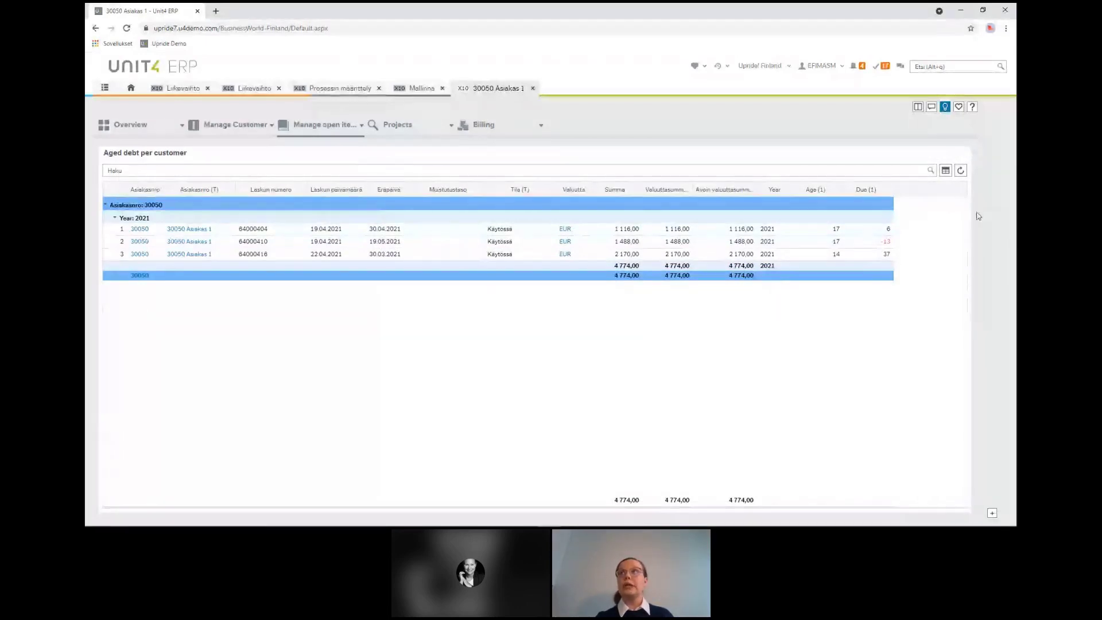
pyautogui.click(945, 170)
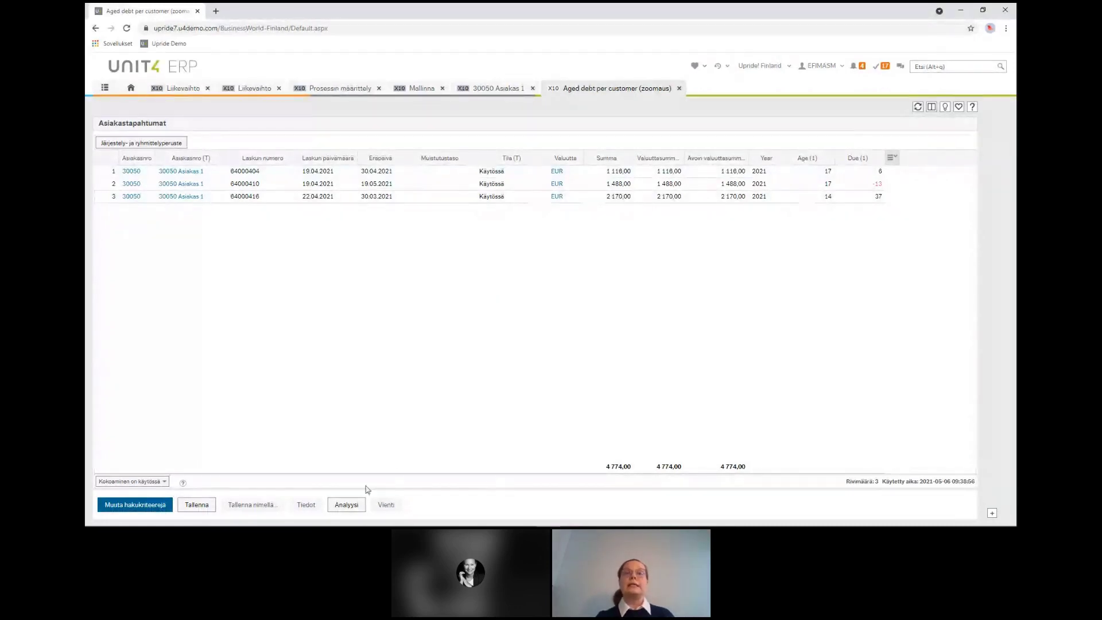
pyautogui.moveTo(367, 524)
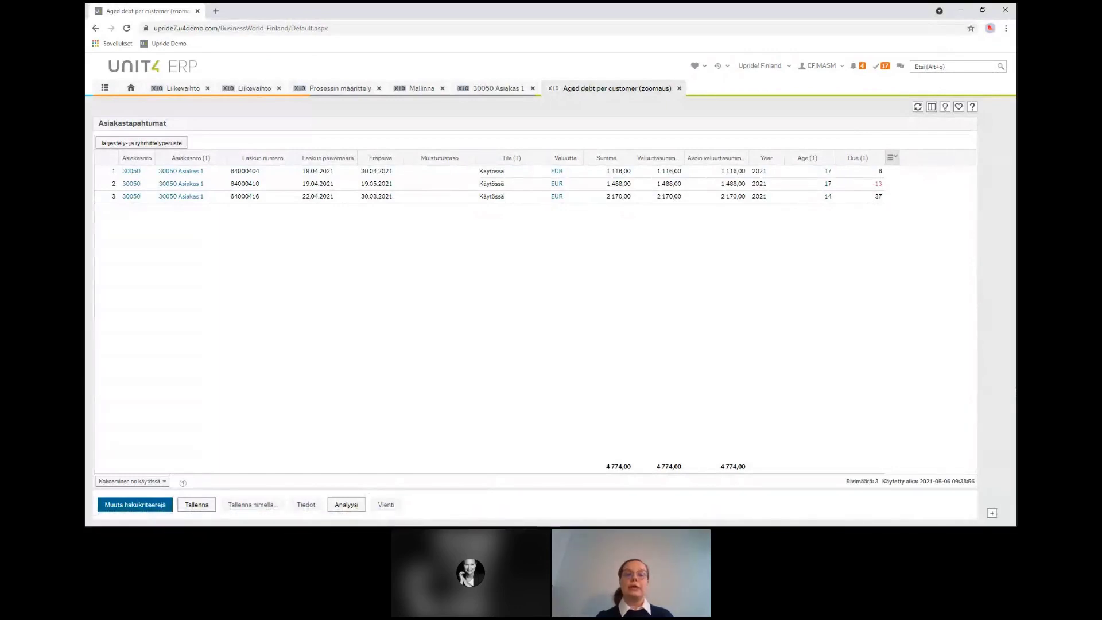
pyautogui.click(500, 89)
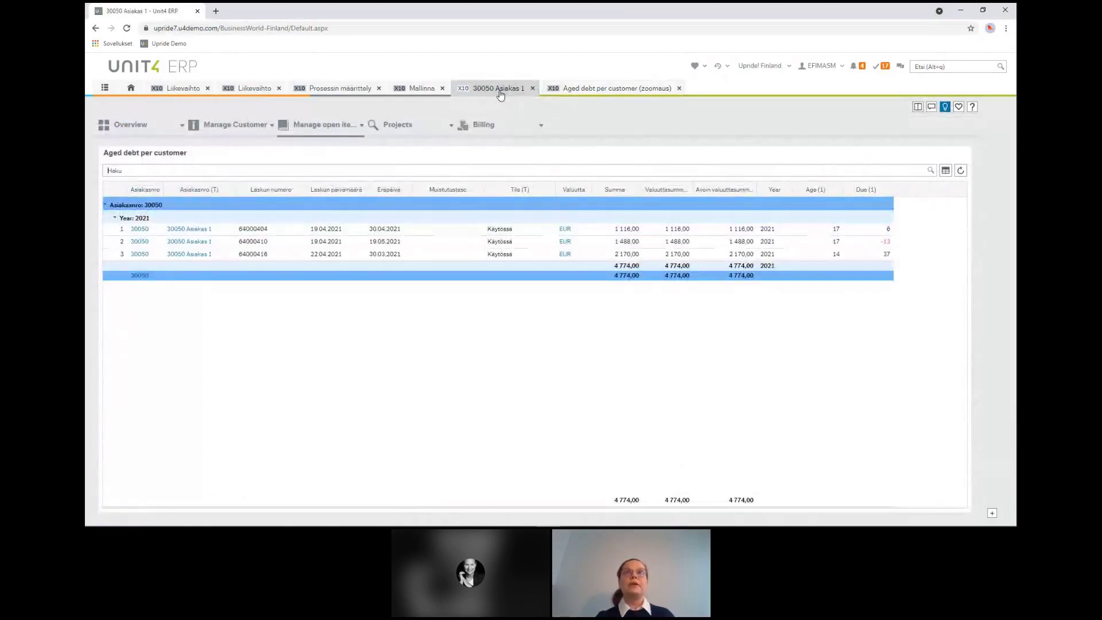
# Step: View the customer's Billing page and refresh the To invoice per customer list
pyautogui.moveTo(502, 125)
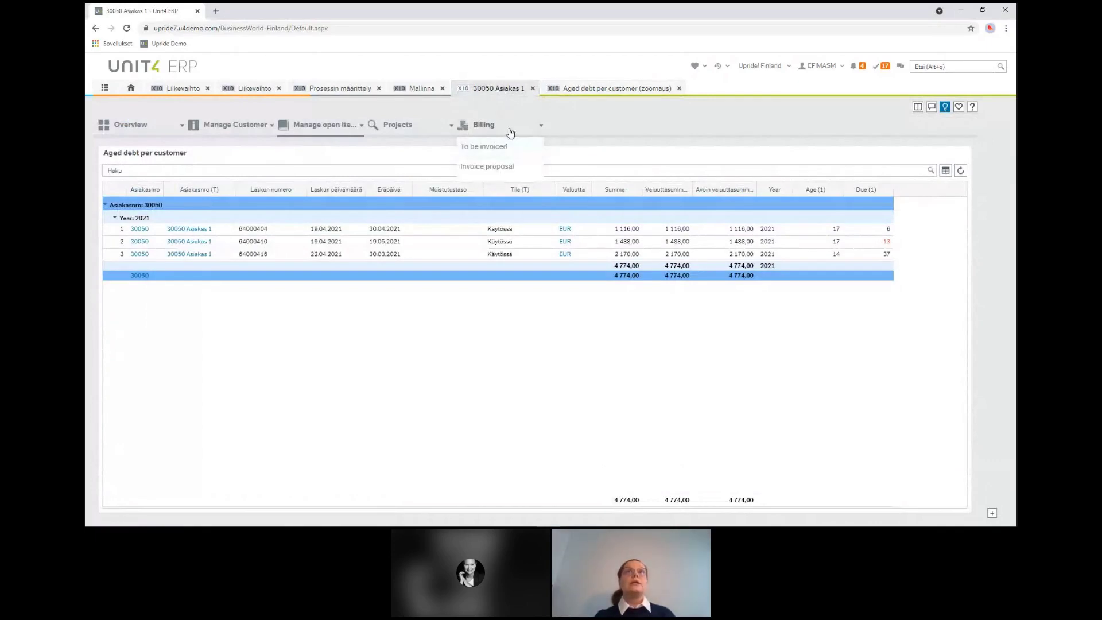
pyautogui.click(510, 132)
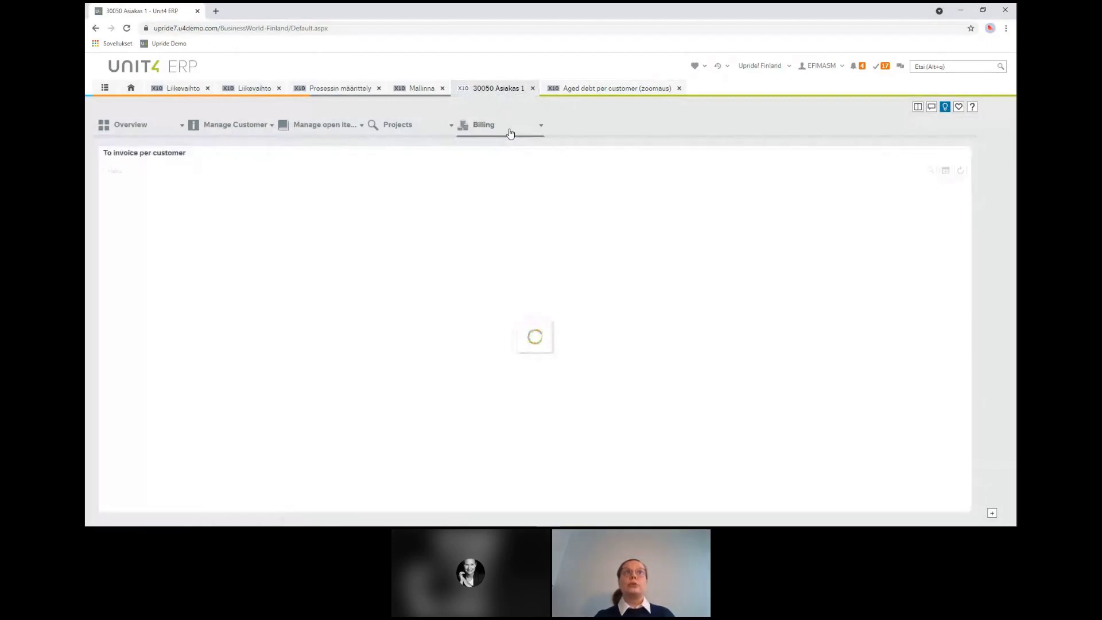
pyautogui.moveTo(539, 131)
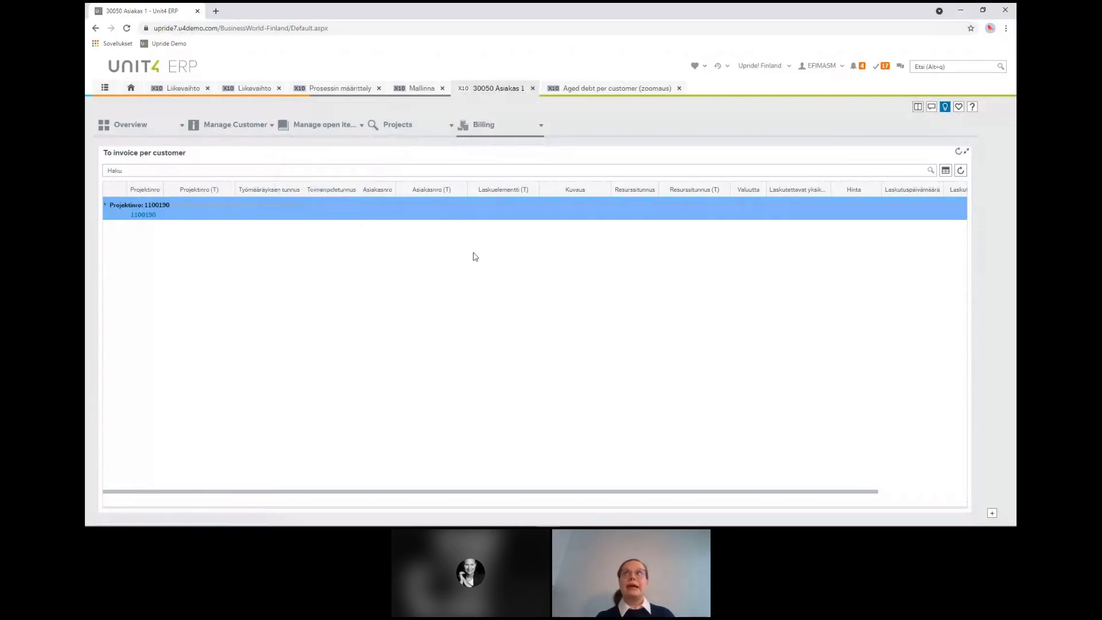
pyautogui.click(961, 171)
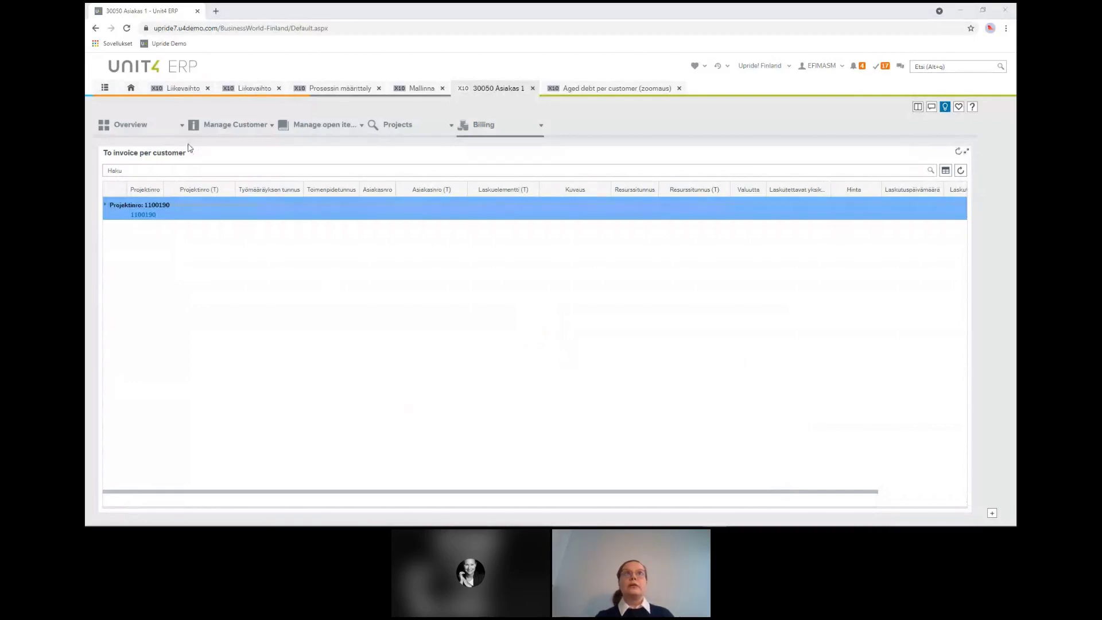
# Step: Confirm the Liikevaihto search values for periods 202100 to 202104 and examine the selectable columns of the grouped Liikevaihto report
pyautogui.click(184, 88)
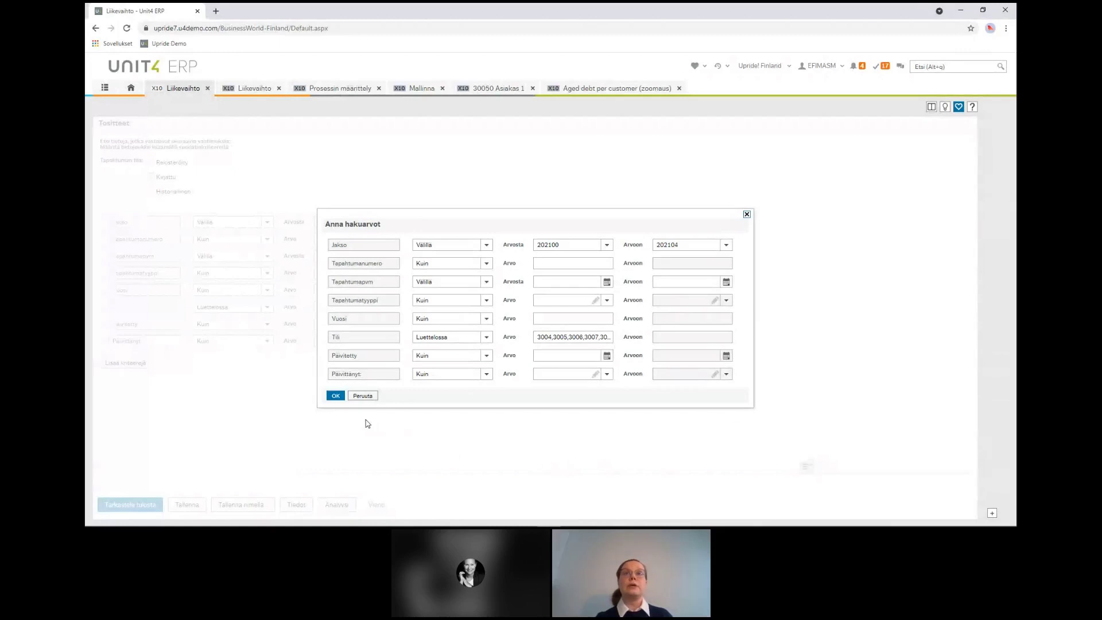
pyautogui.click(337, 397)
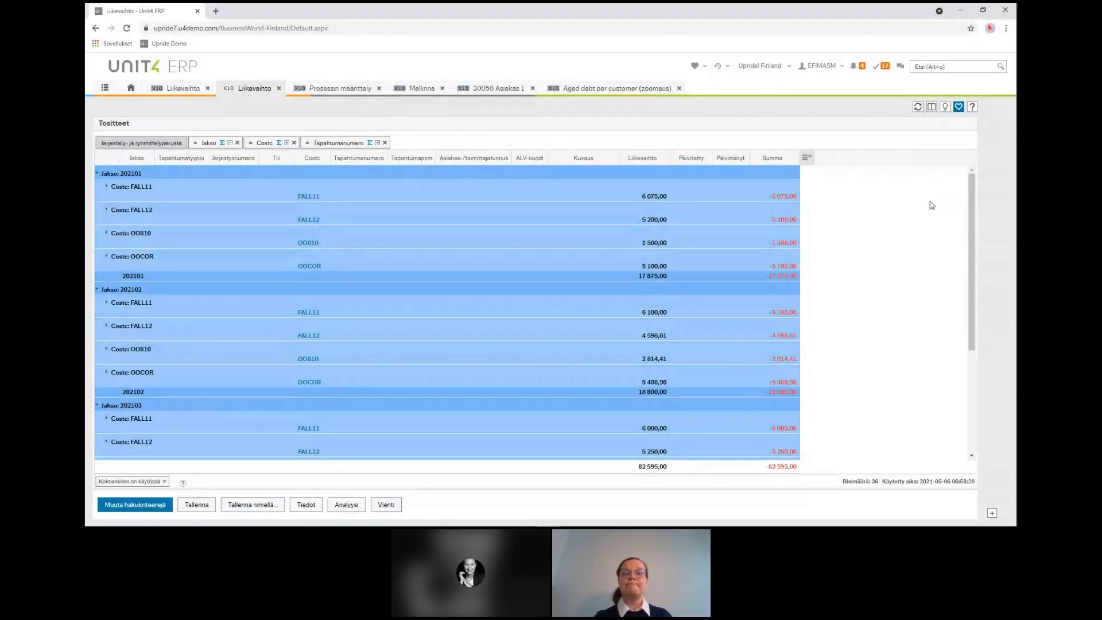
pyautogui.click(807, 158)
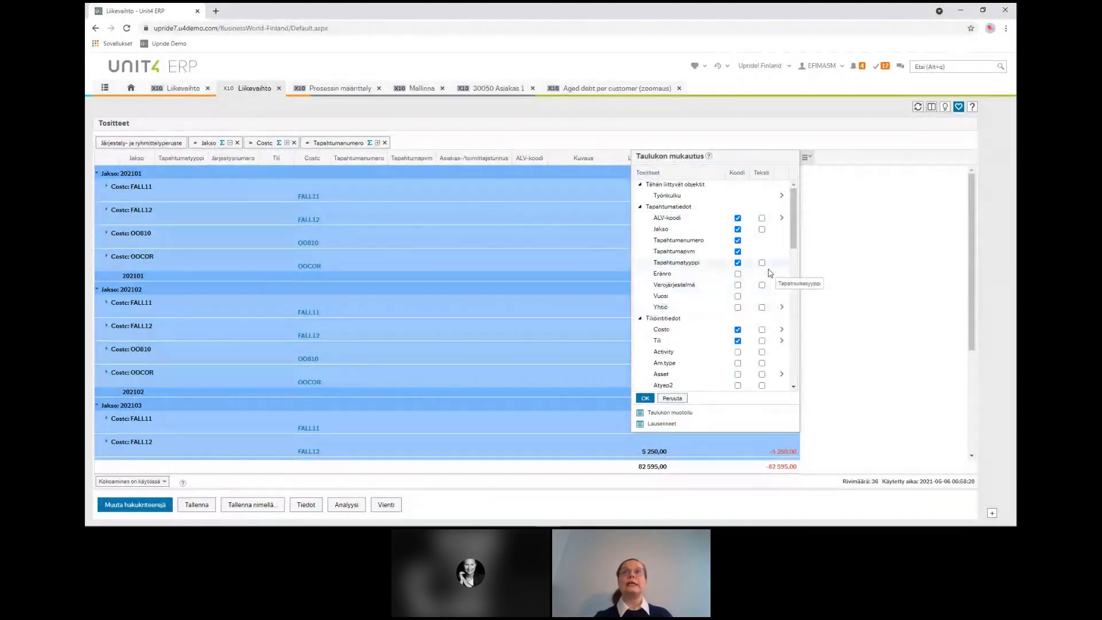
pyautogui.scroll(-3, 770, 274)
pyautogui.scroll(-7, 770, 274)
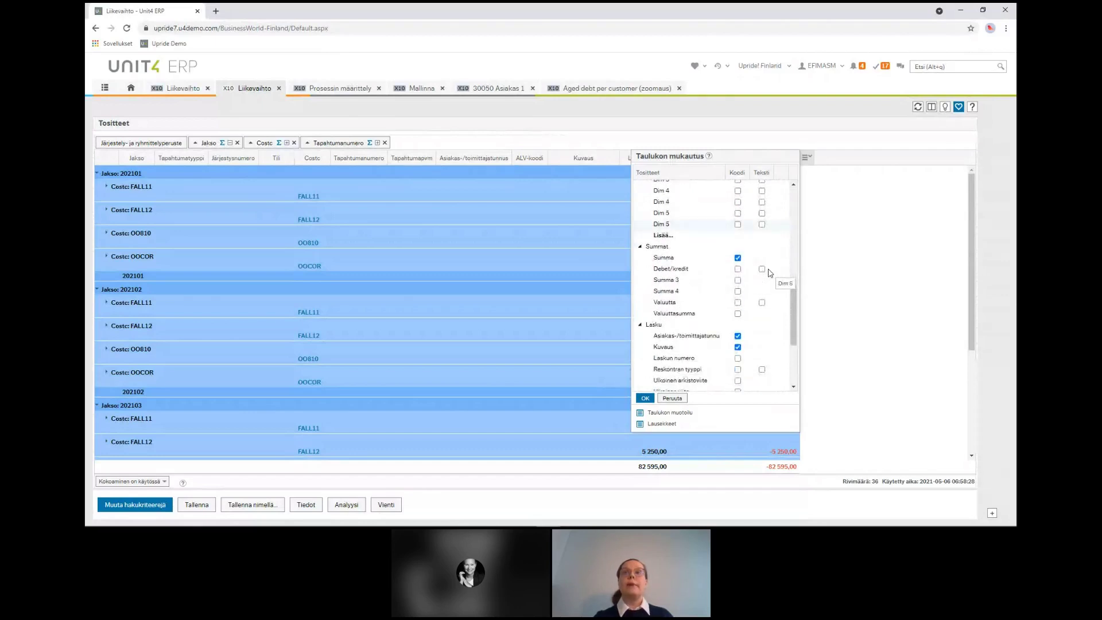
pyautogui.scroll(5, 770, 274)
pyautogui.scroll(9, 770, 274)
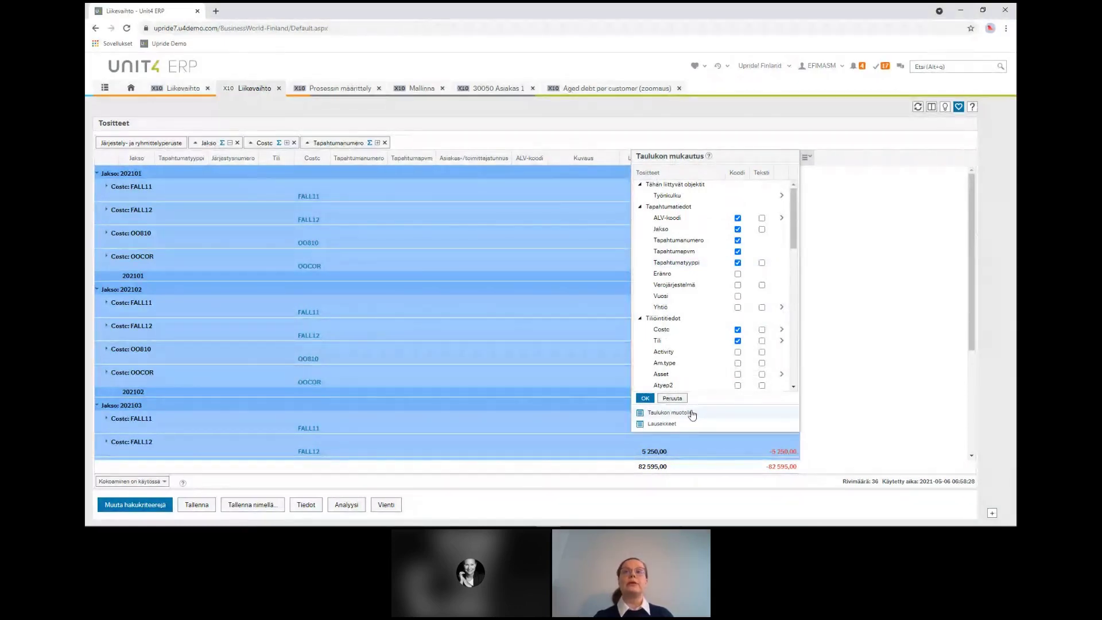
# Step: Examine the report's table formatting options and the definition of its Liikevaihto expression, cancelling both without changes
pyautogui.click(670, 413)
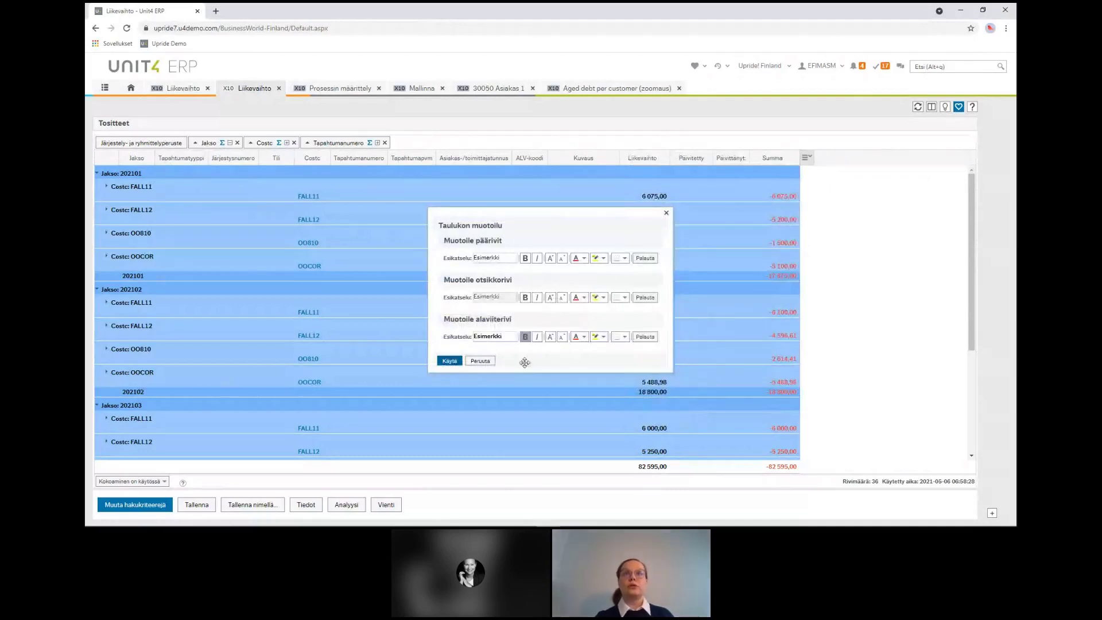
pyautogui.click(480, 361)
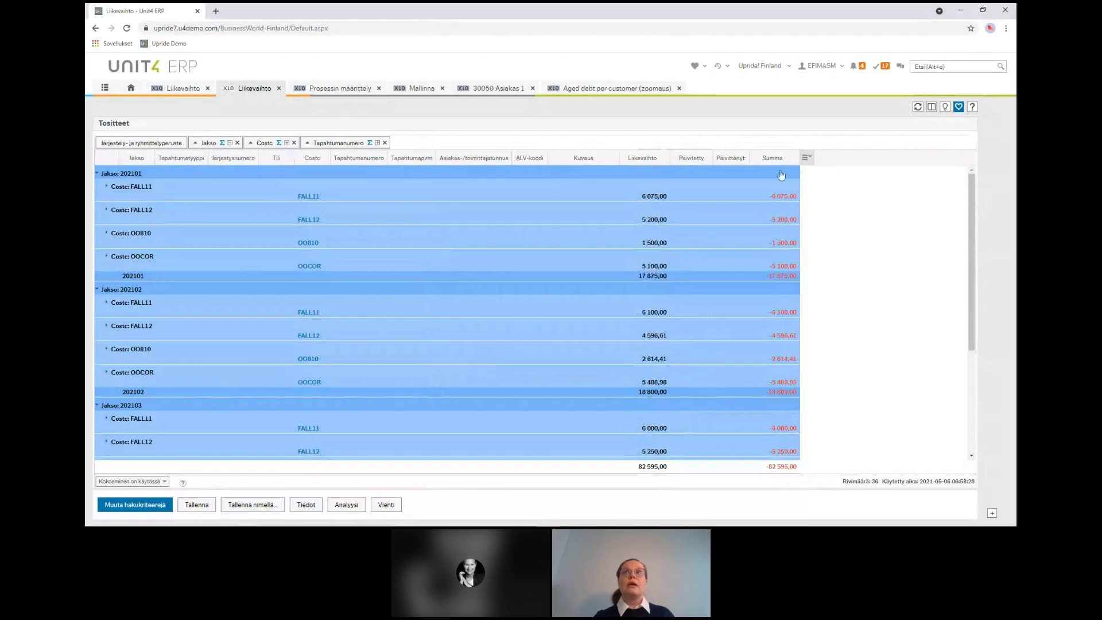
pyautogui.click(808, 159)
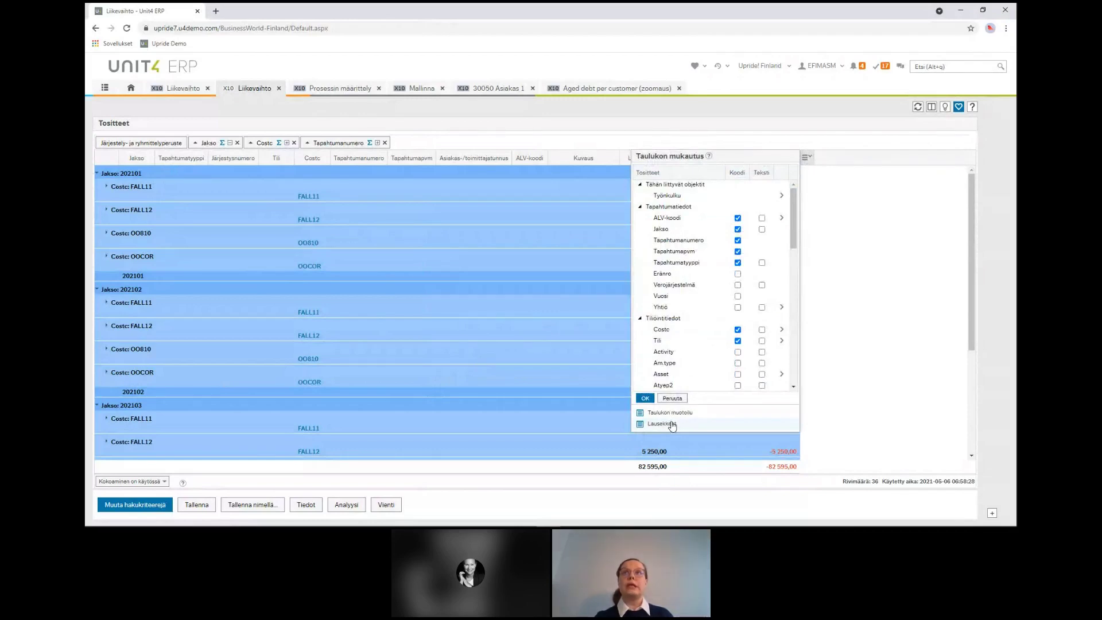
pyautogui.click(716, 427)
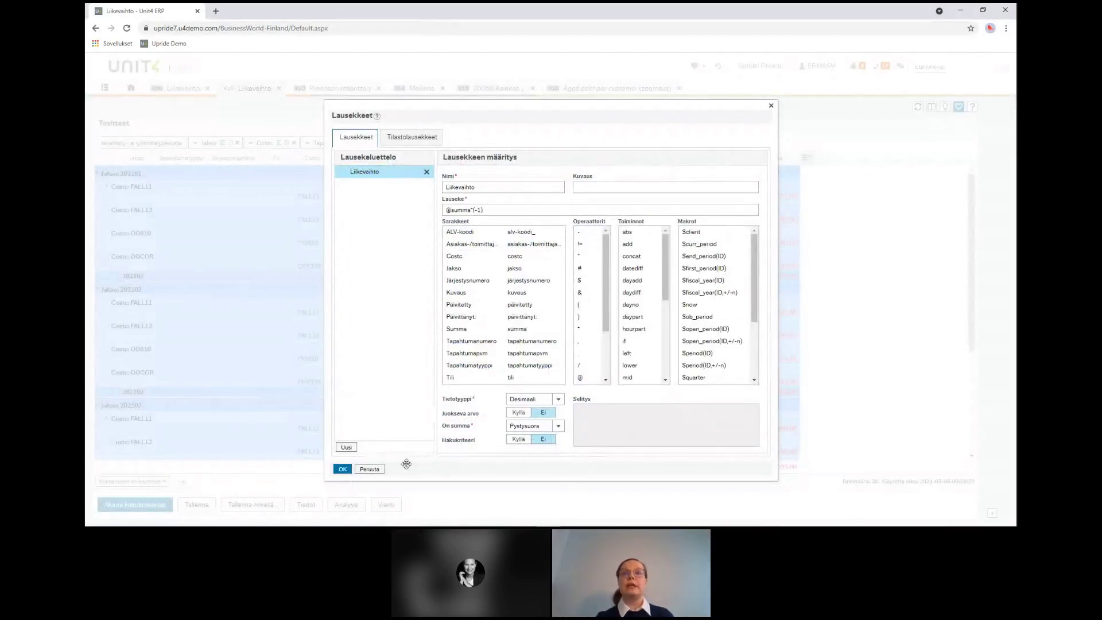
pyautogui.click(376, 470)
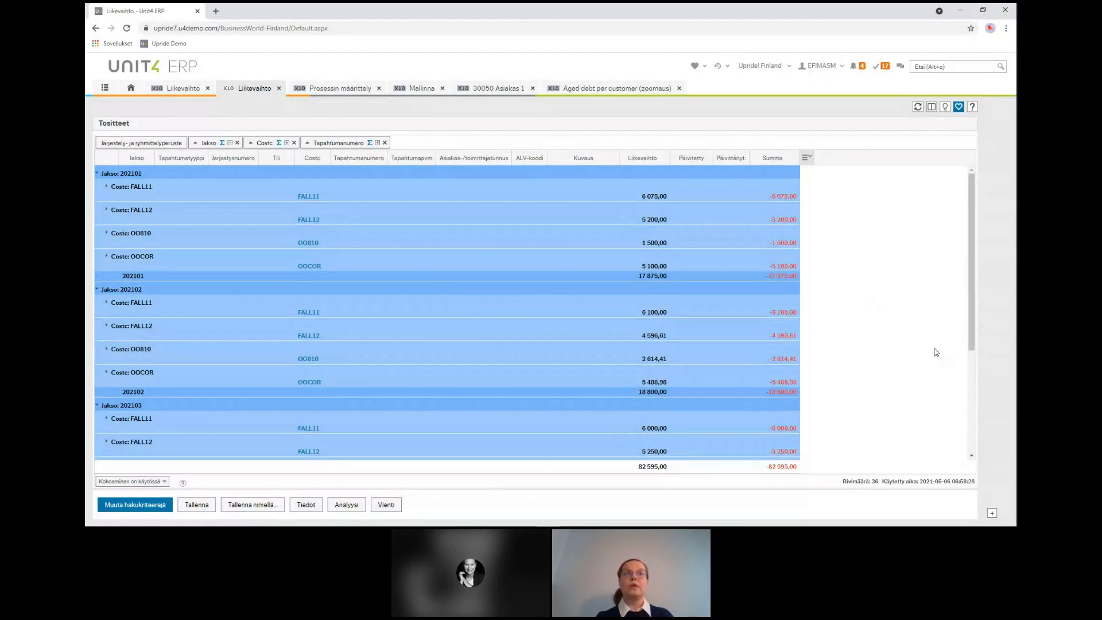
pyautogui.scroll(-1, 936, 352)
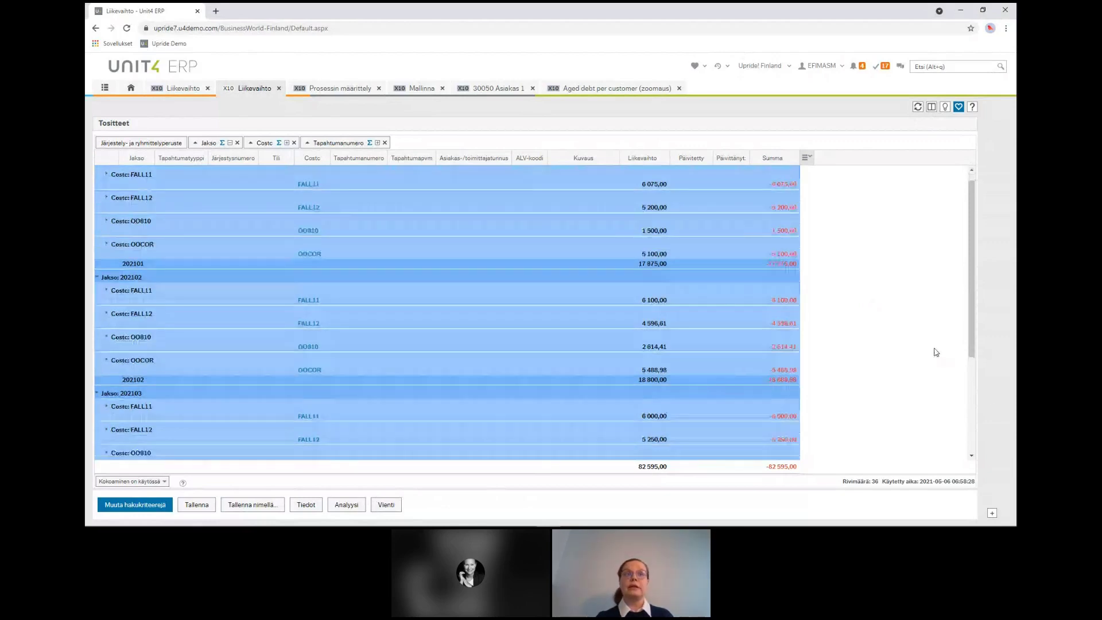
pyautogui.scroll(1, 936, 352)
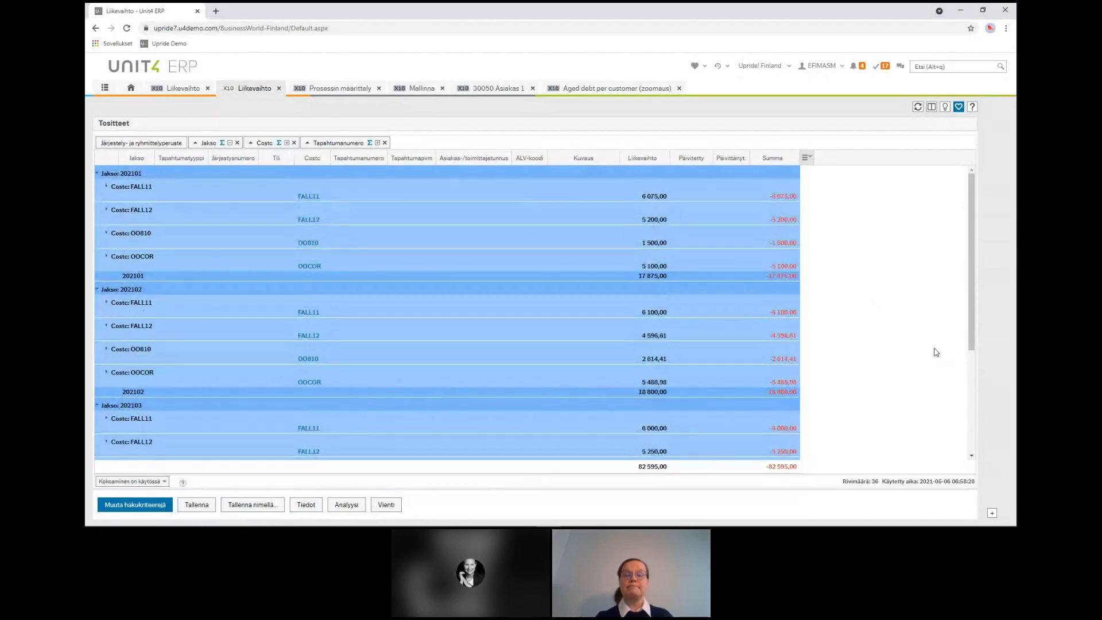
# Step: Open the Liikevaihto kuukausittain analysis of the report and expand period 202101 and its cost centre FALL11
pyautogui.click(347, 506)
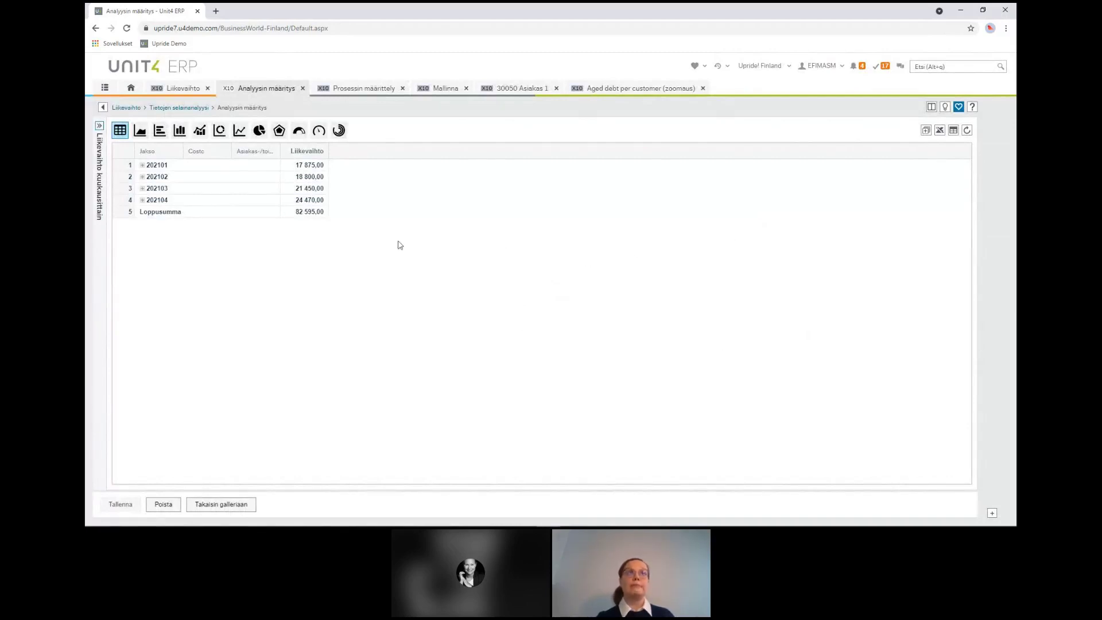
pyautogui.click(144, 169)
pyautogui.click(143, 167)
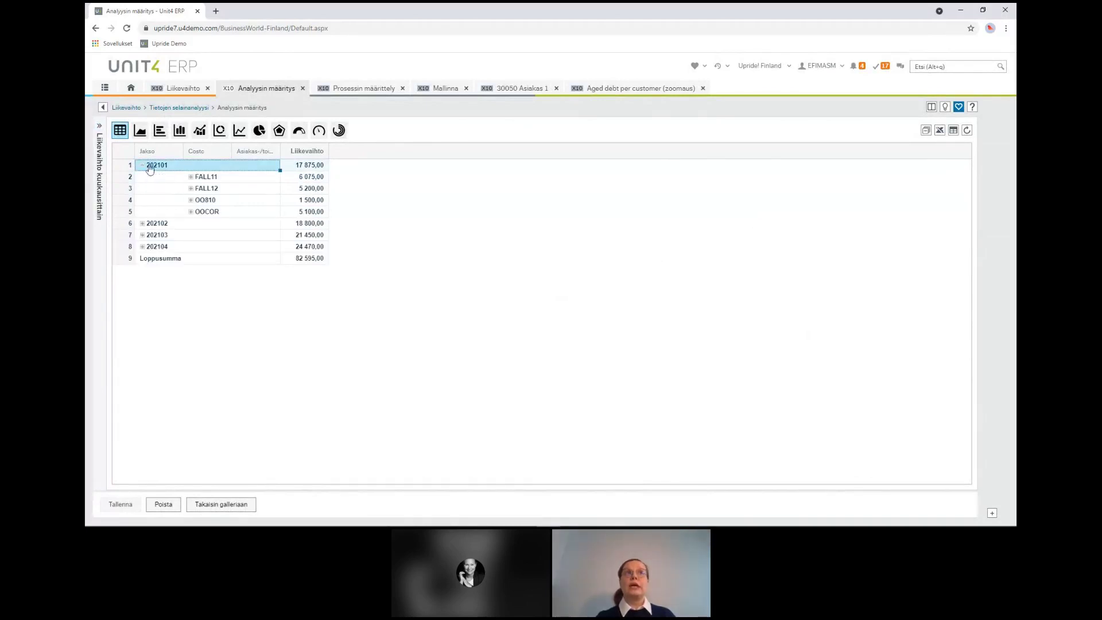
pyautogui.click(191, 179)
pyautogui.click(192, 179)
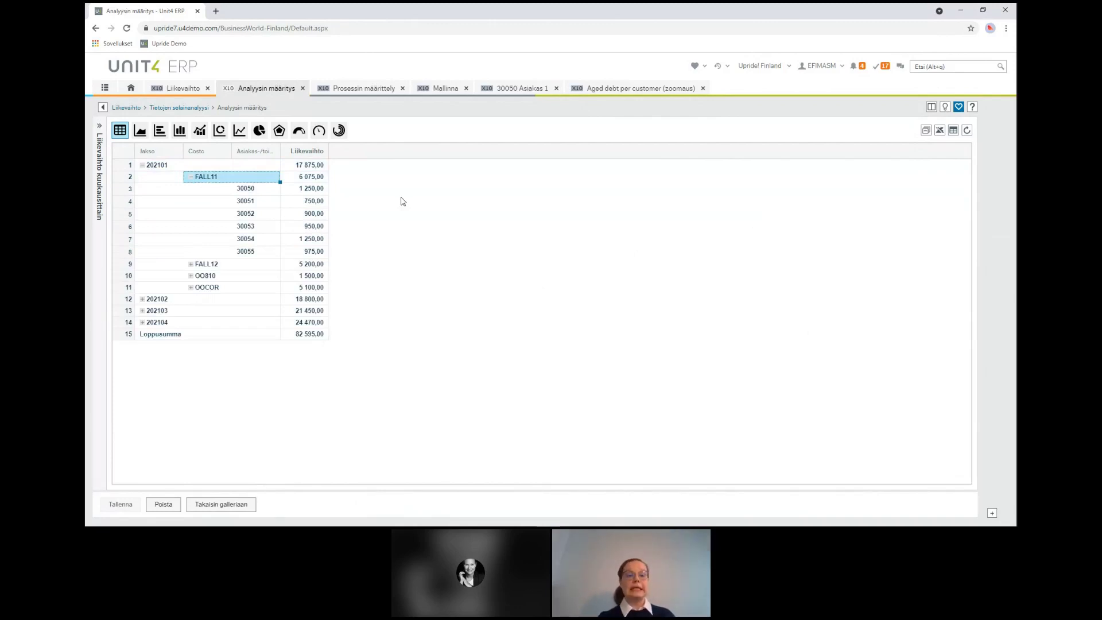
# Step: Move Jakso from the dimensions to the grouping criteria, and return to the analysis gallery without saving
pyautogui.click(99, 128)
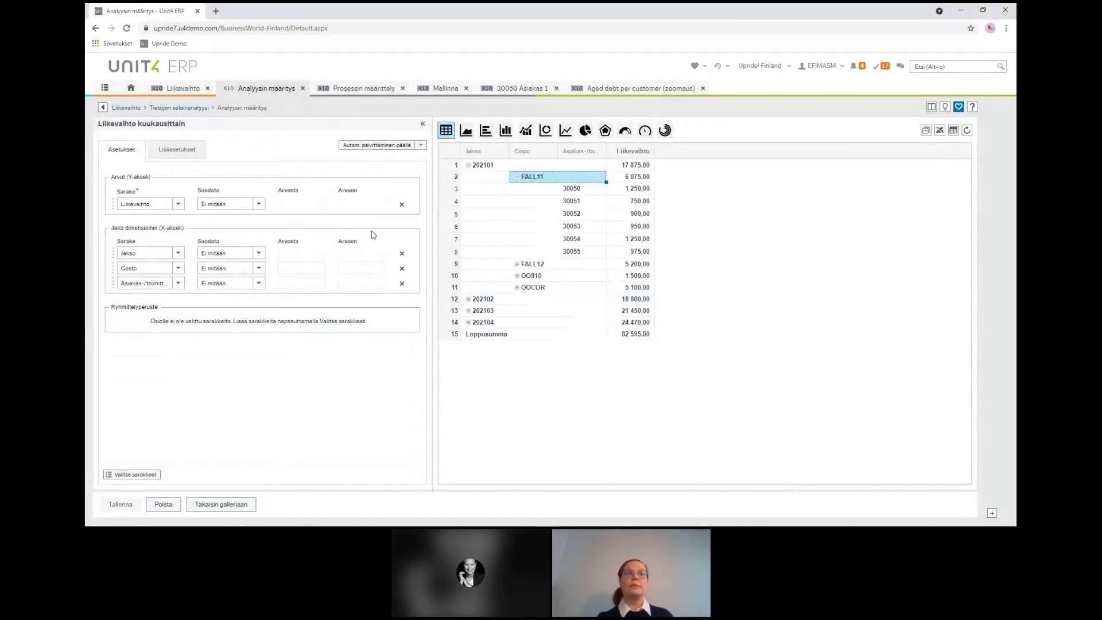
pyautogui.moveTo(113, 255); pyautogui.dragTo(113, 322)
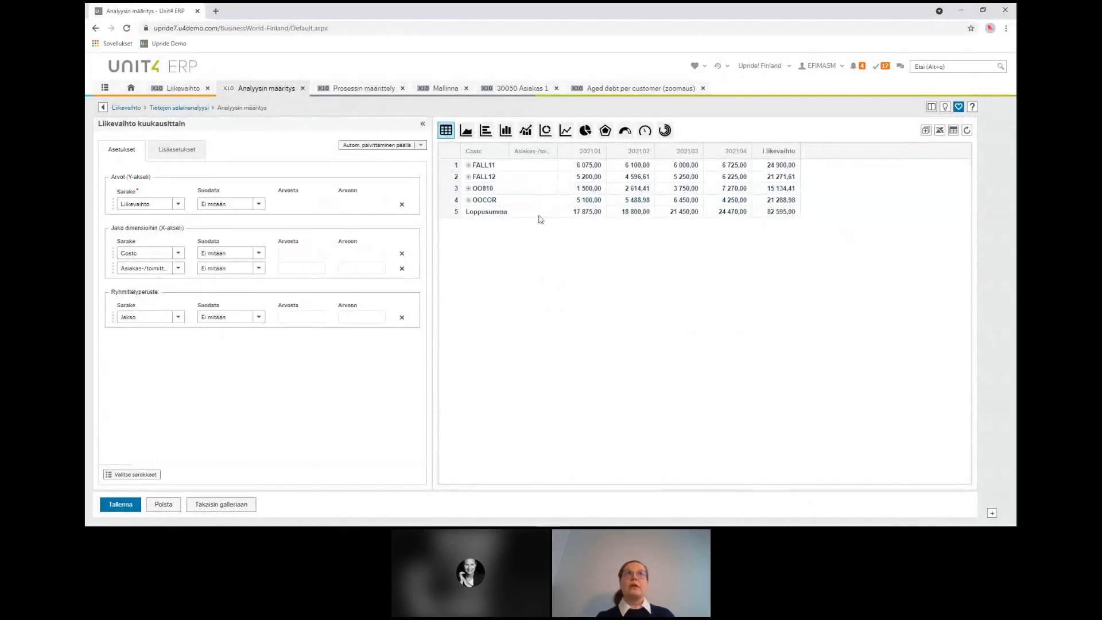
pyautogui.click(181, 112)
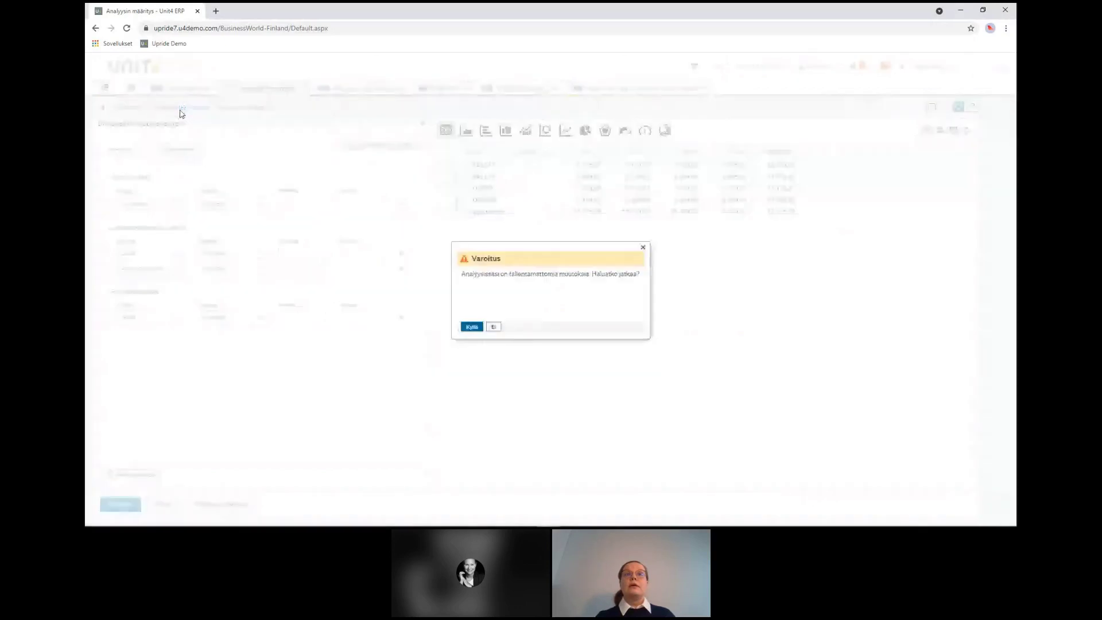
pyautogui.click(471, 325)
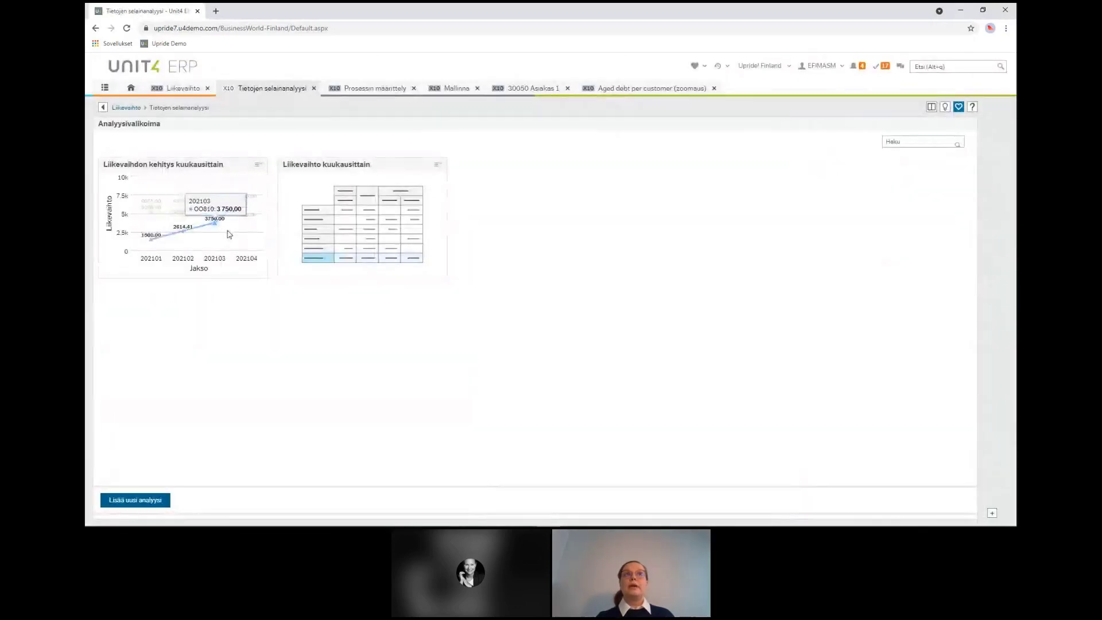
# Step: Open the Liikevaihdon kehitys kuukausittain line chart and remove the Costc grouping from its settings
pyautogui.click(229, 234)
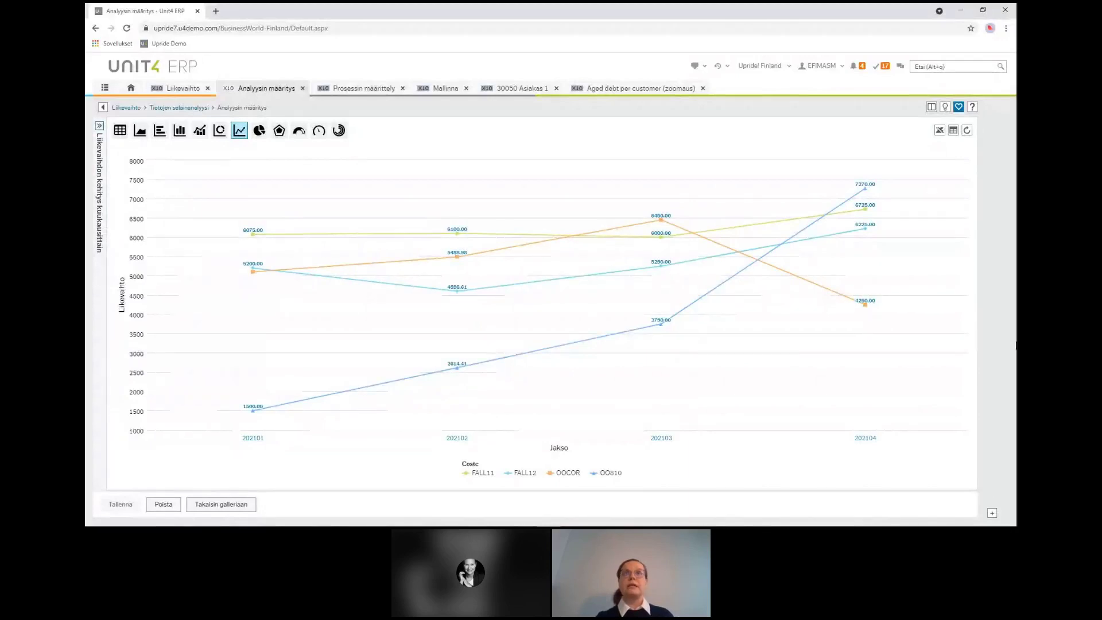
pyautogui.click(100, 127)
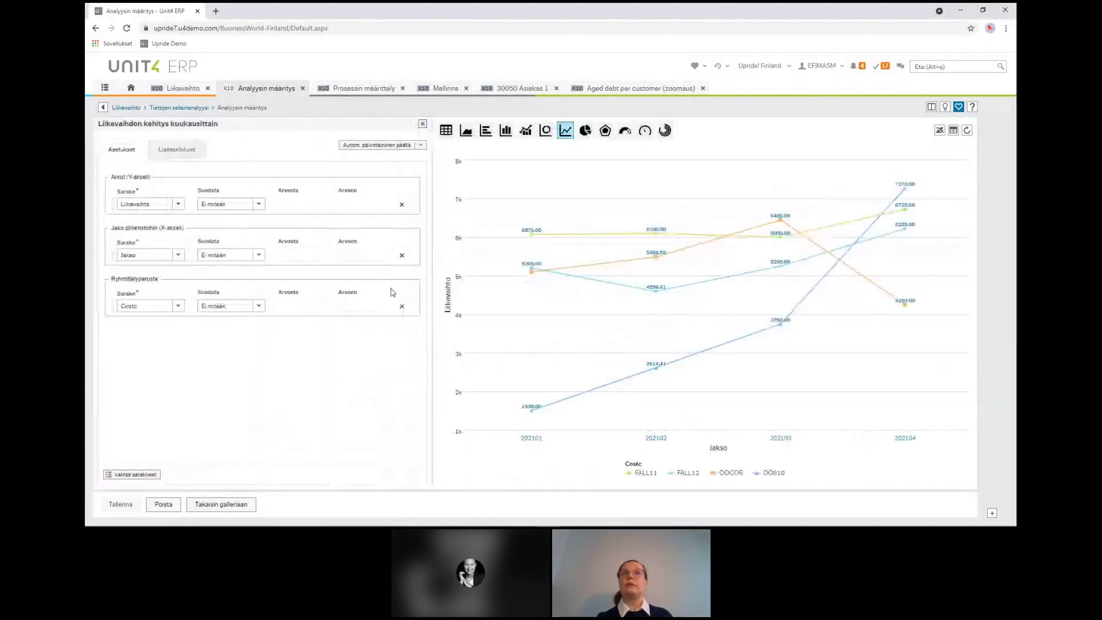
pyautogui.click(402, 308)
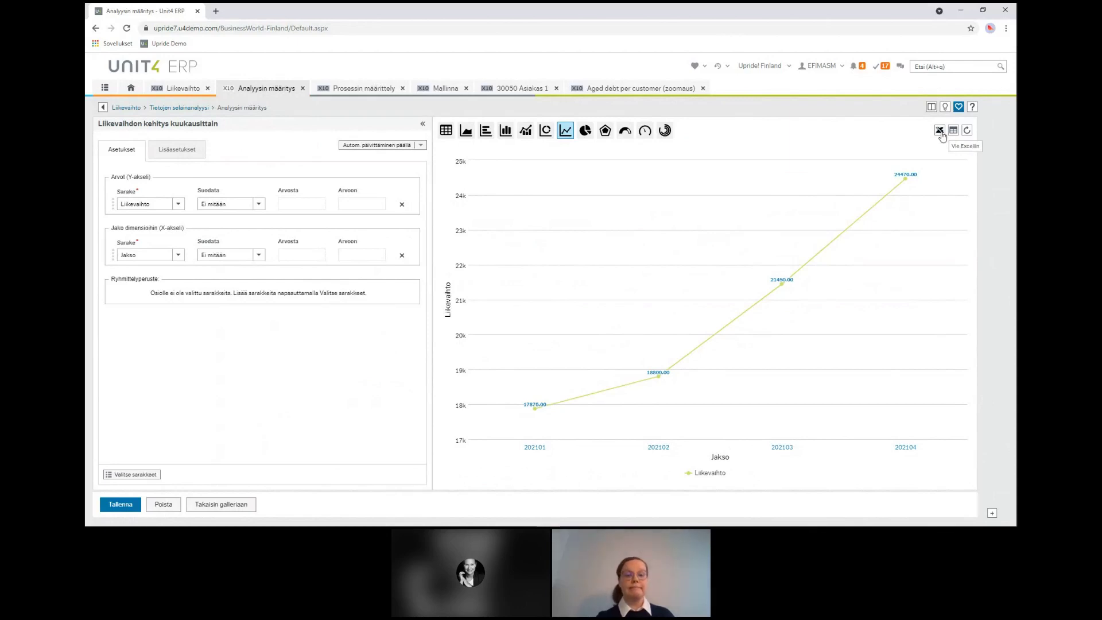
pyautogui.moveTo(905, 179)
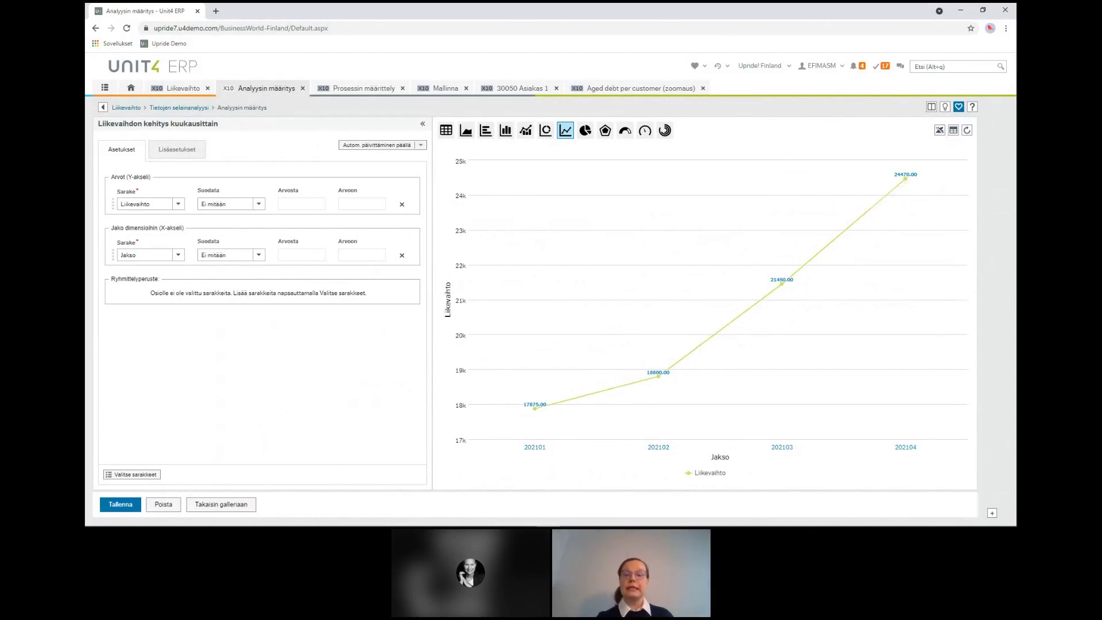